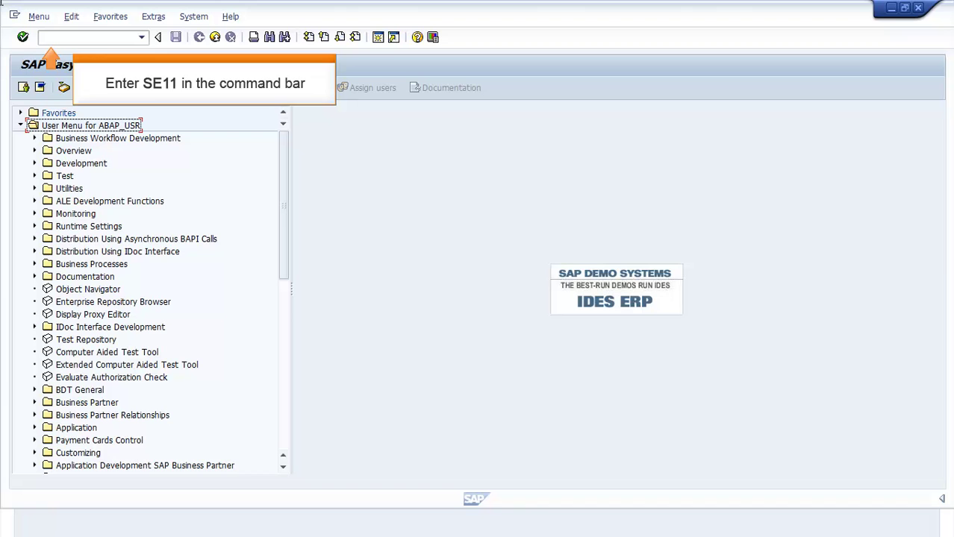
# - Open the ABAP Dictionary initial screen with transaction SE11
pyautogui.click(128, 40)
pyautogui.write('SE11')
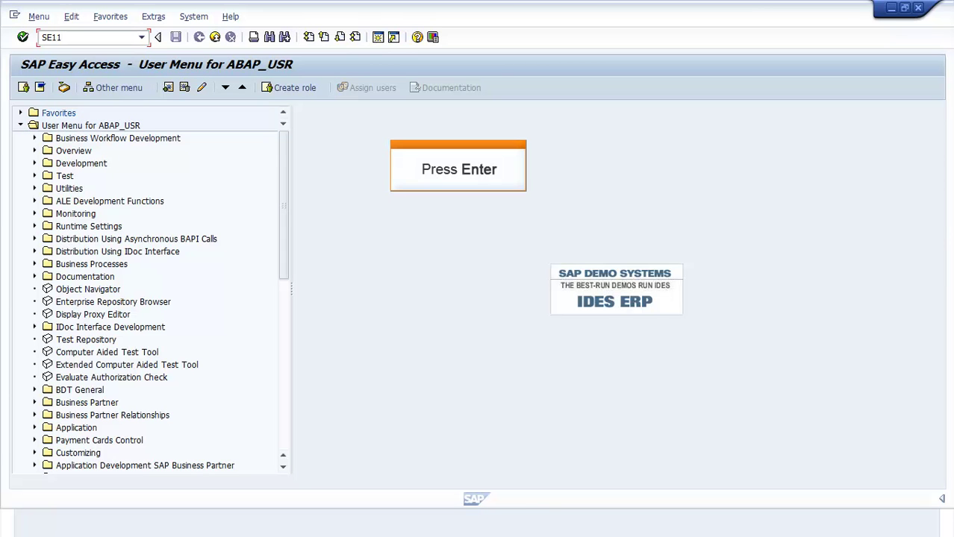
pyautogui.press('Return')
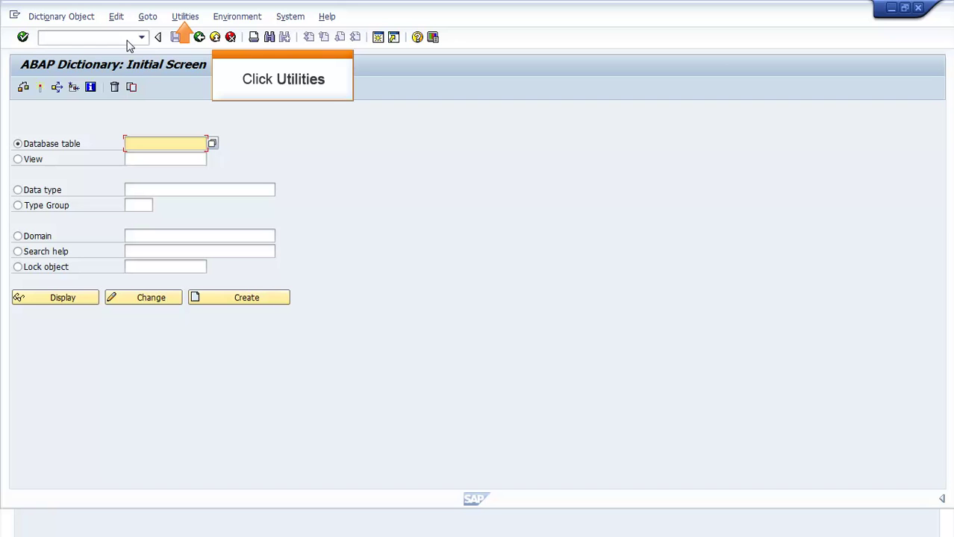
# - Create a dictionary object named ZTCLUS of type table cluster from the other dictionary objects
pyautogui.click(179, 20)
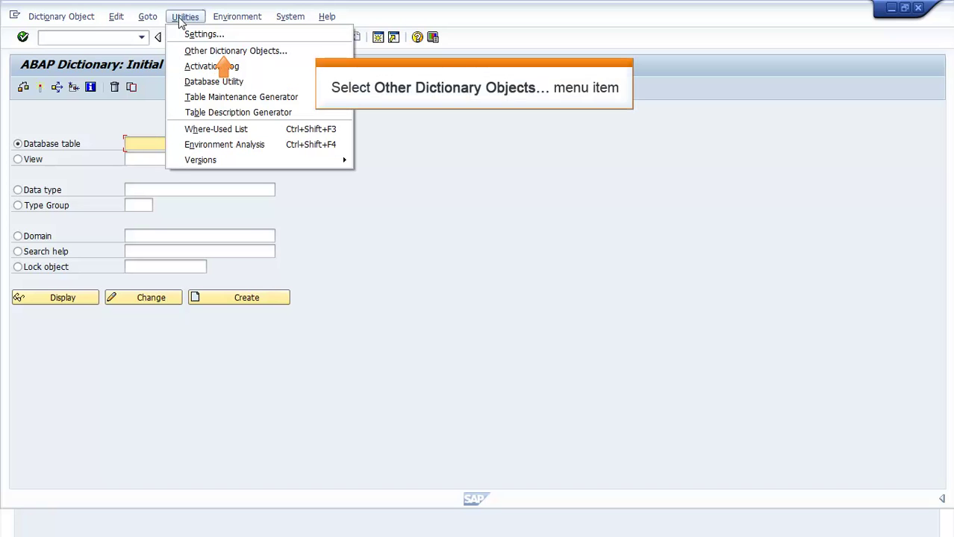
pyautogui.click(197, 50)
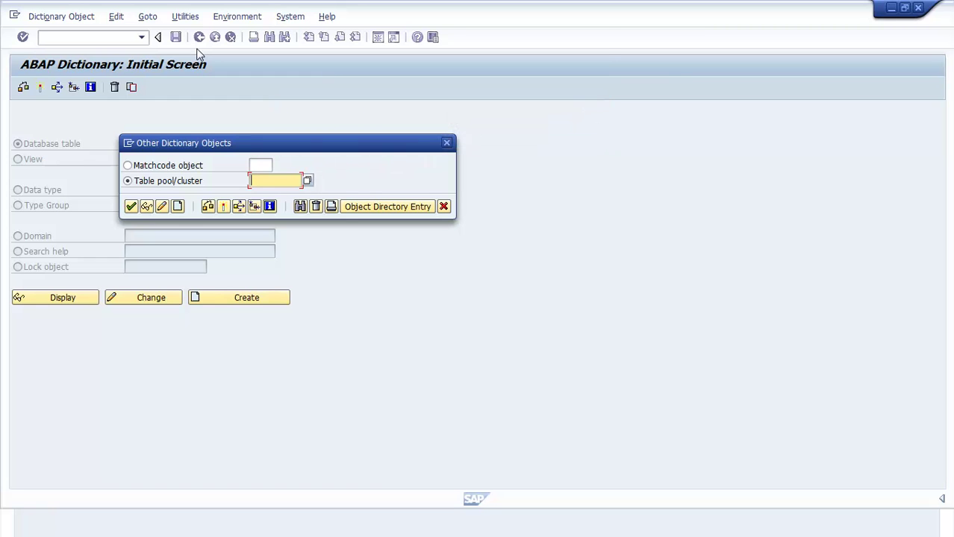
pyautogui.write('ZTCLUS')
pyautogui.click(178, 207)
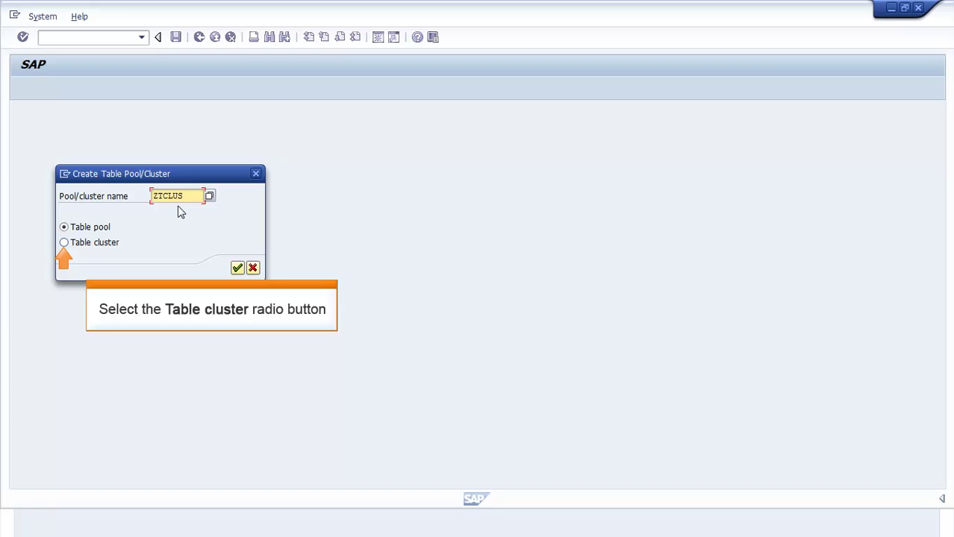
pyautogui.click(65, 242)
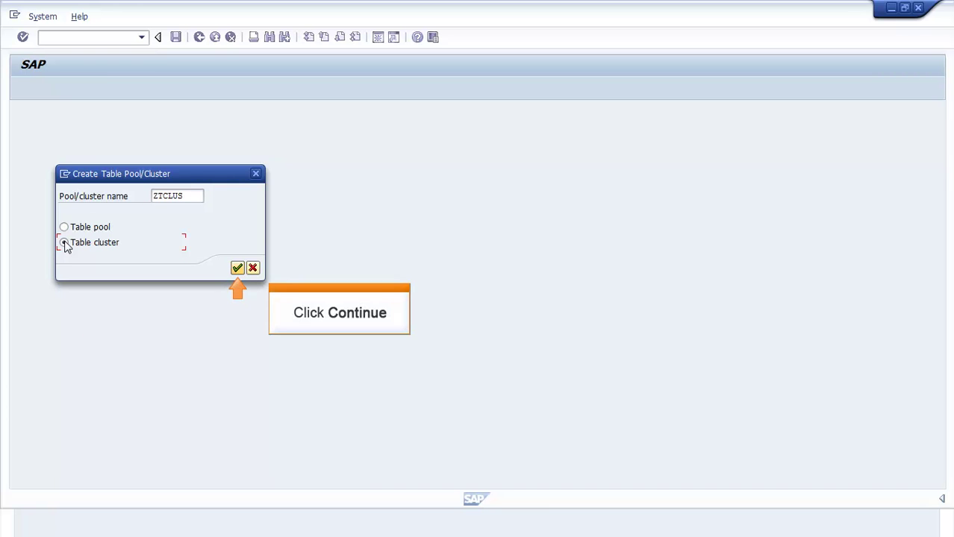
pyautogui.click(237, 268)
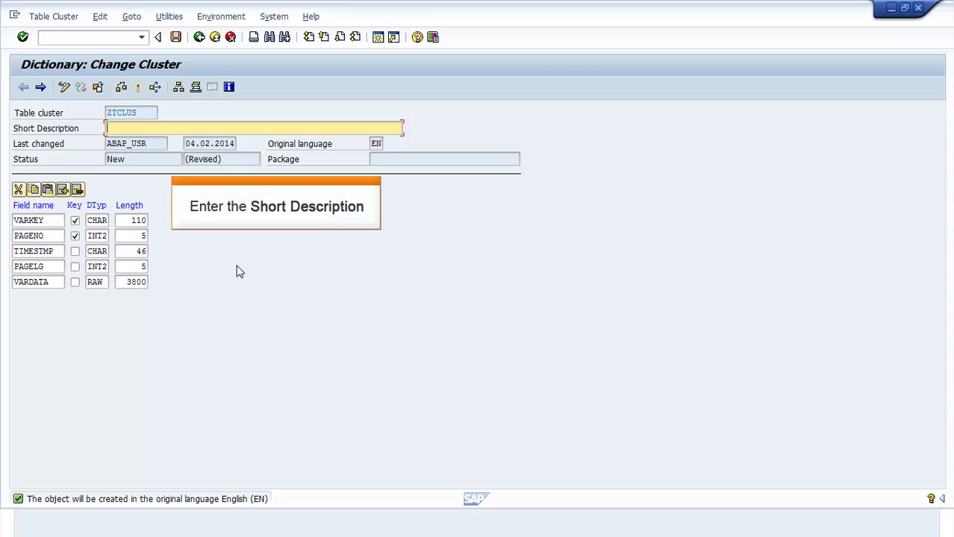
# - Save the table cluster as a local object with the short description "Cluster Table" and activate it
pyautogui.write('Clu')
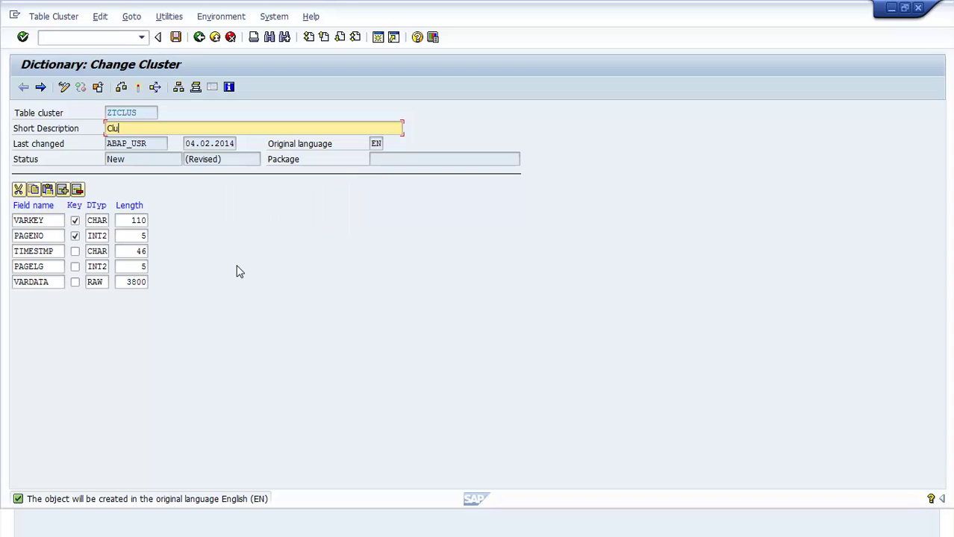
pyautogui.write('ster Table')
pyautogui.click(176, 37)
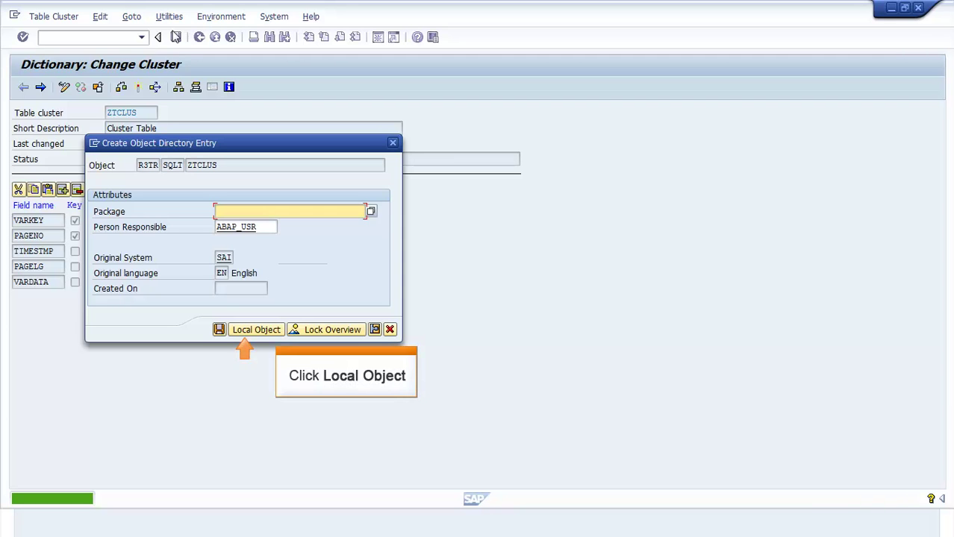
pyautogui.click(243, 330)
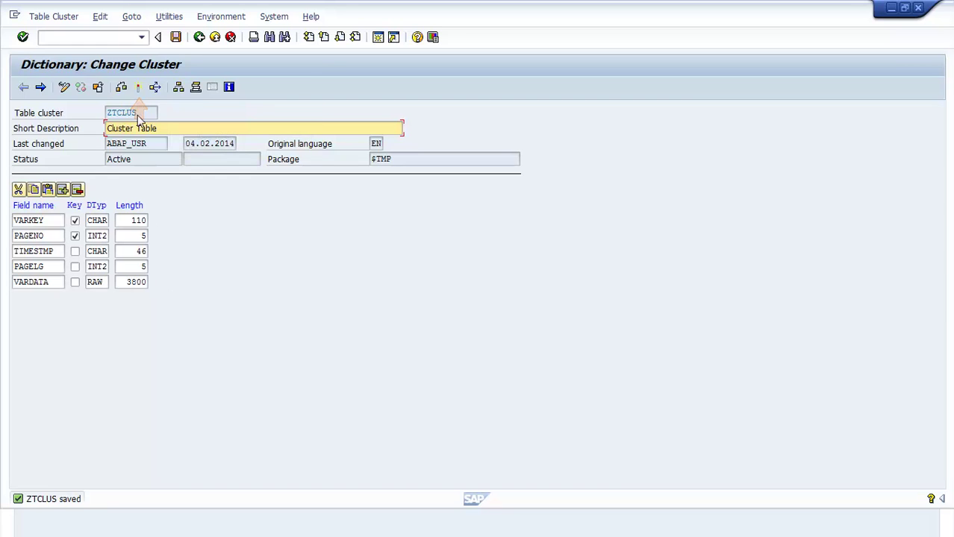
pyautogui.click(138, 88)
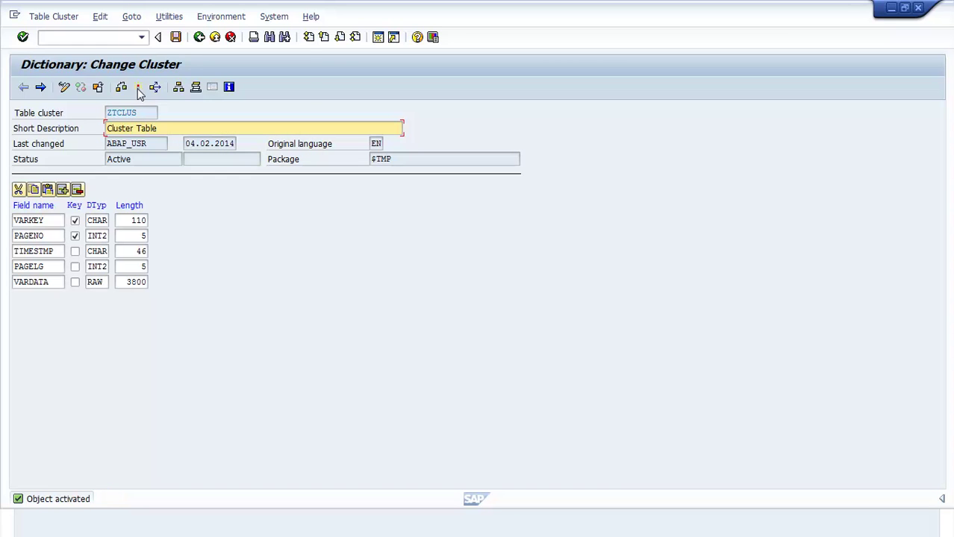
# - Set the size category to 1 in the table cluster's technical settings, saving and activating them
pyautogui.click(131, 17)
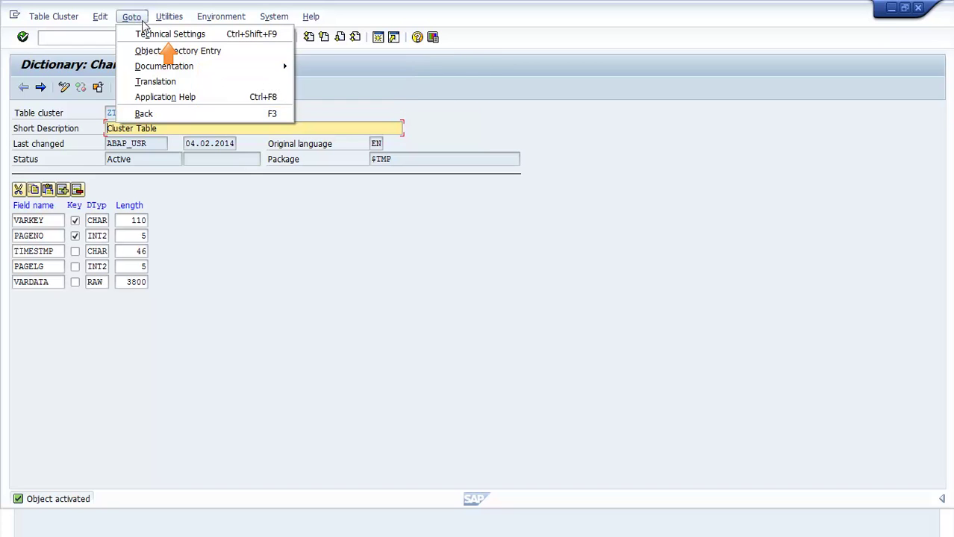
pyautogui.click(147, 36)
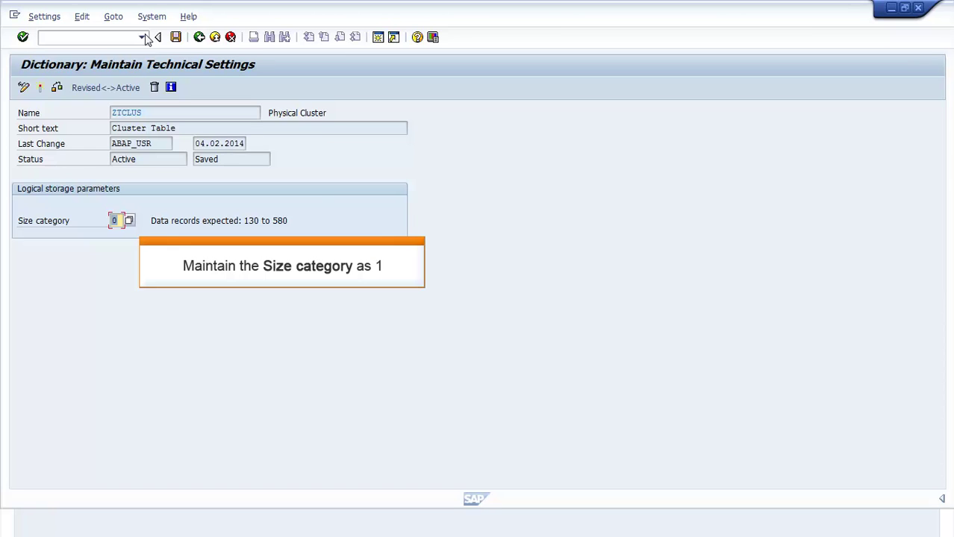
pyautogui.write('1')
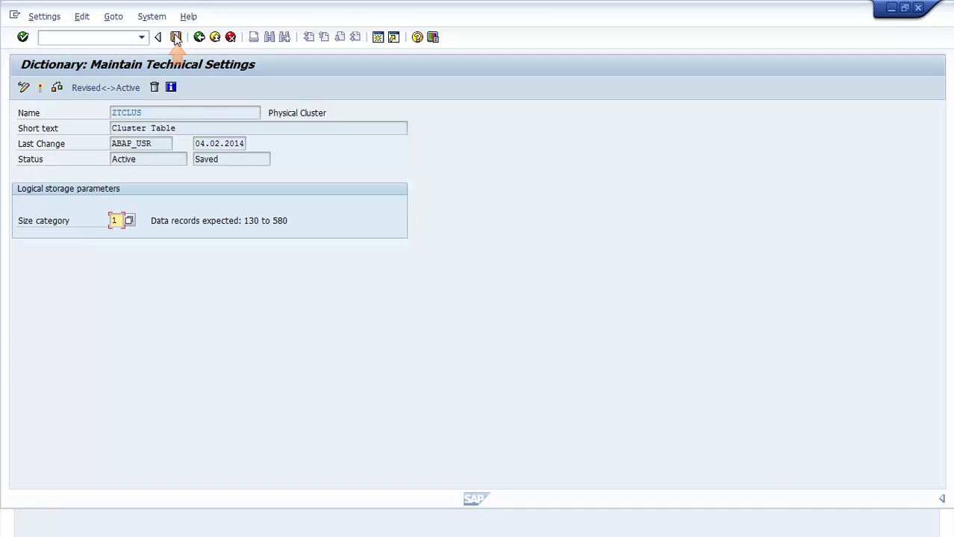
pyautogui.click(176, 37)
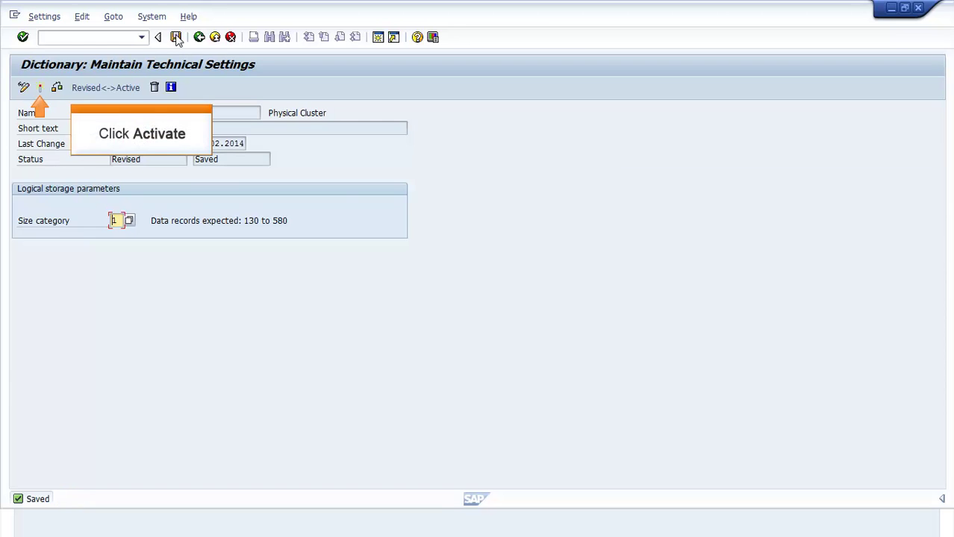
pyautogui.click(41, 88)
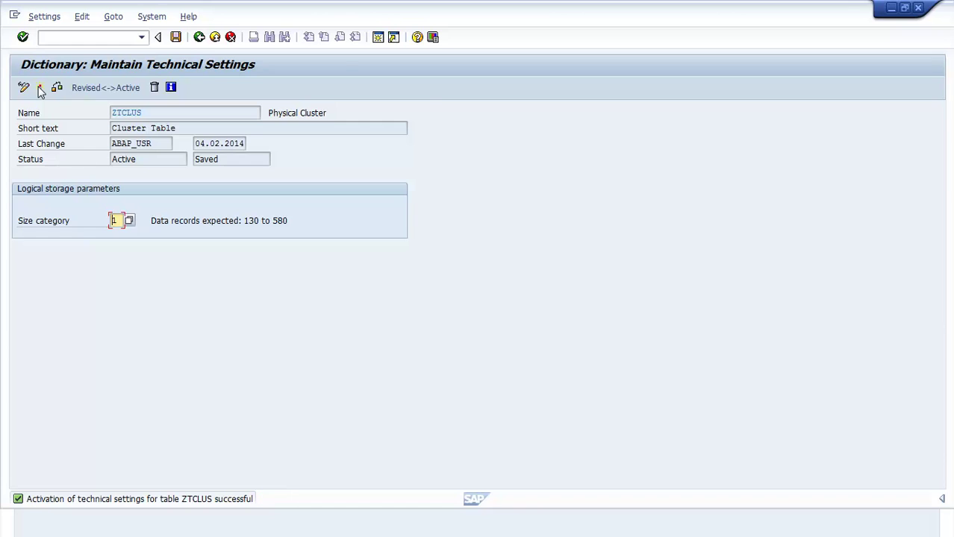
# - Return to the dictionary's initial screen and create database table ZCLUSTER with the short description "Cluster Table"
pyautogui.click(199, 38)
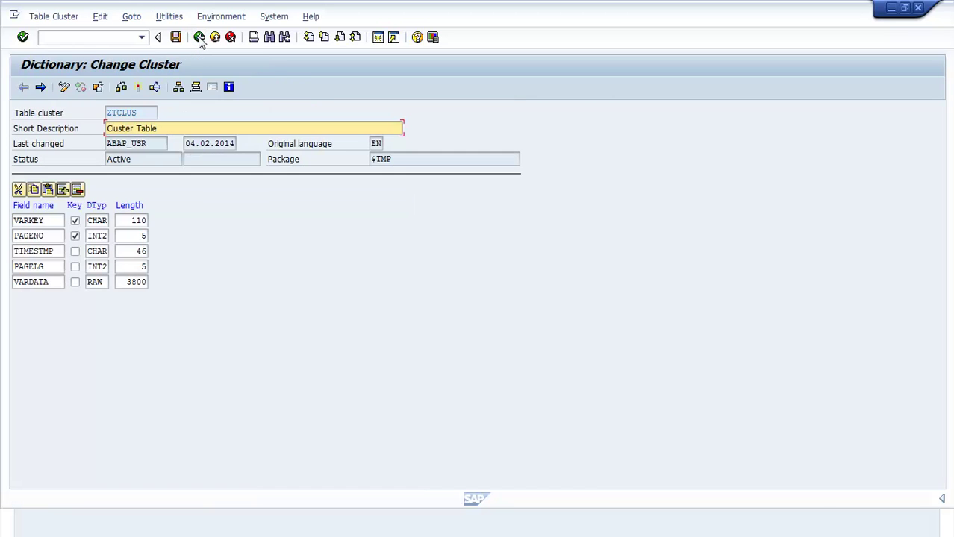
pyautogui.click(199, 38)
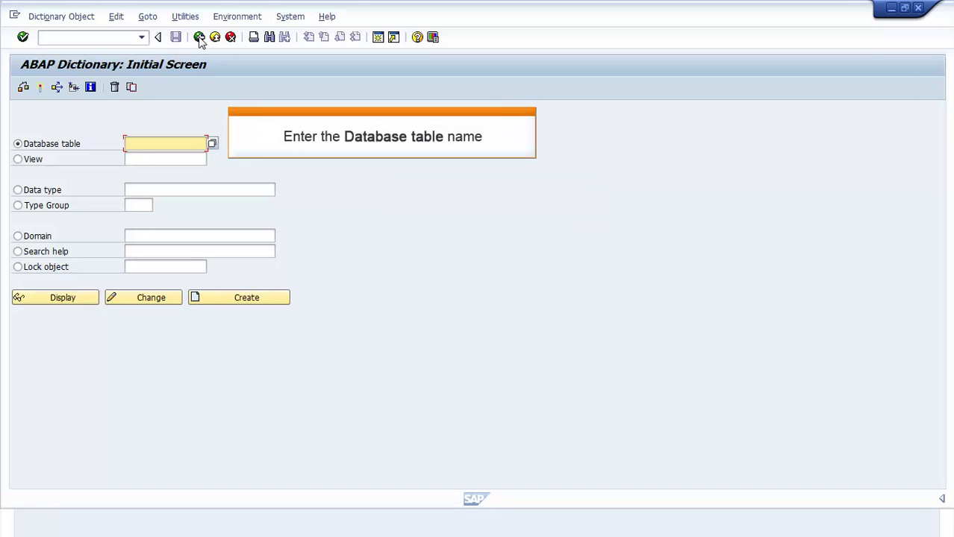
pyautogui.write('ZCLUST')
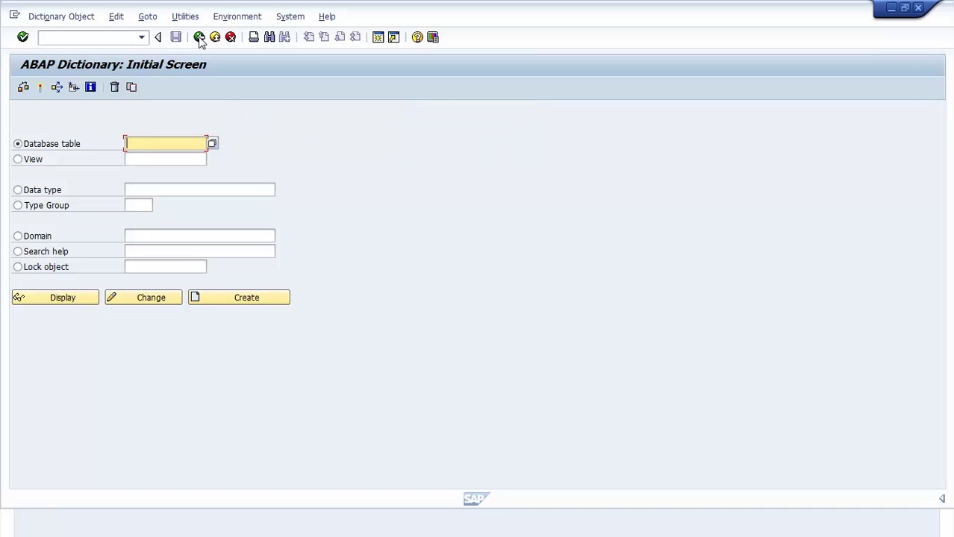
pyautogui.write('ER')
pyautogui.click(255, 299)
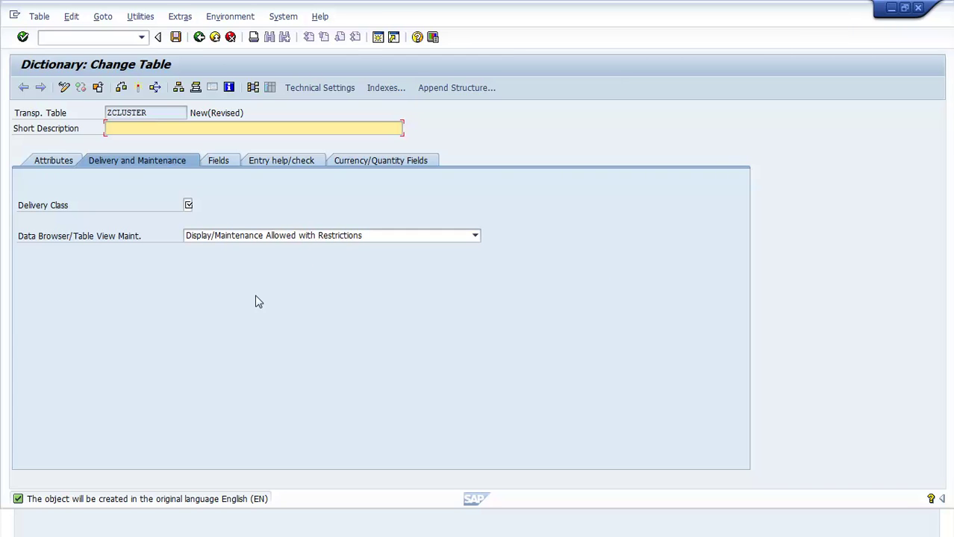
pyautogui.write('Cluster Table')
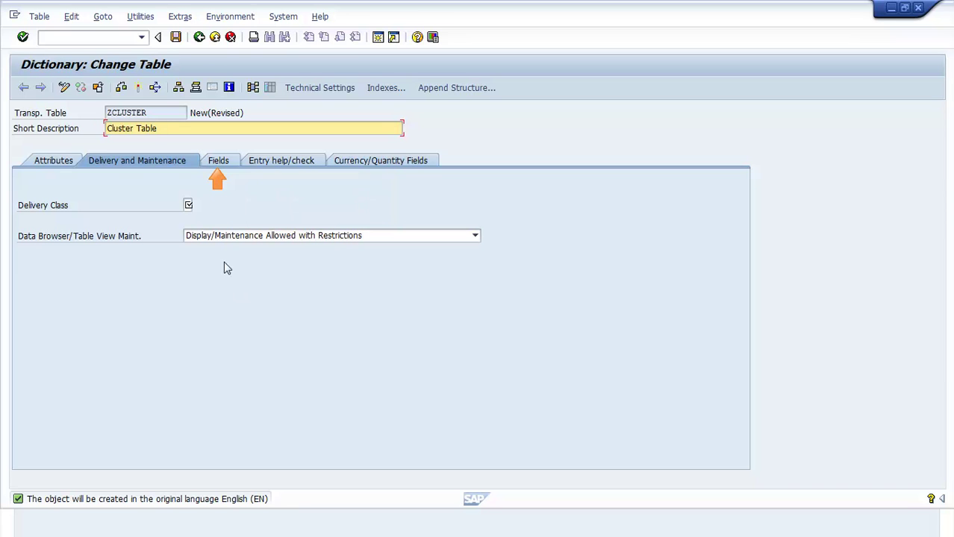
# - Add the field MANDT to the table as a key field with initial values and data element MANDT
pyautogui.click(215, 162)
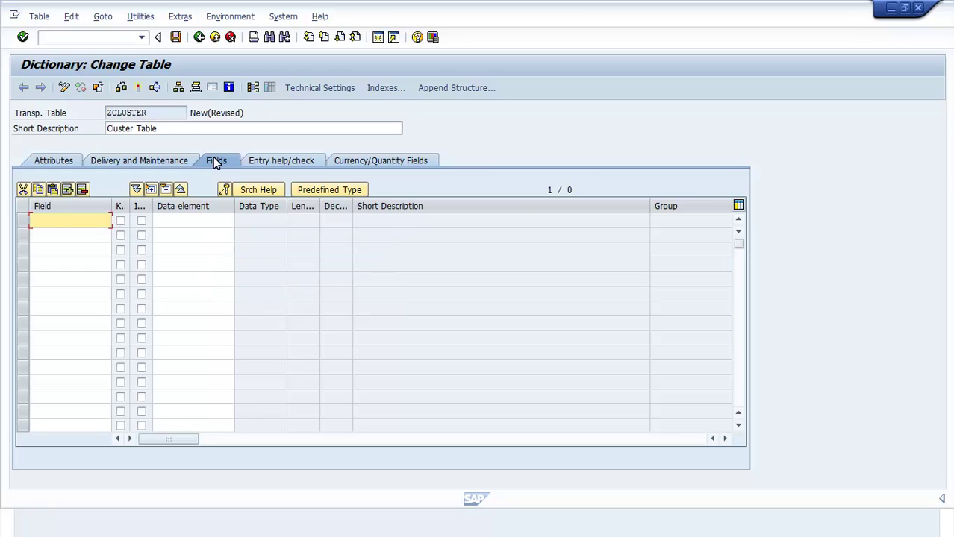
pyautogui.write('MANDT')
pyautogui.click(120, 222)
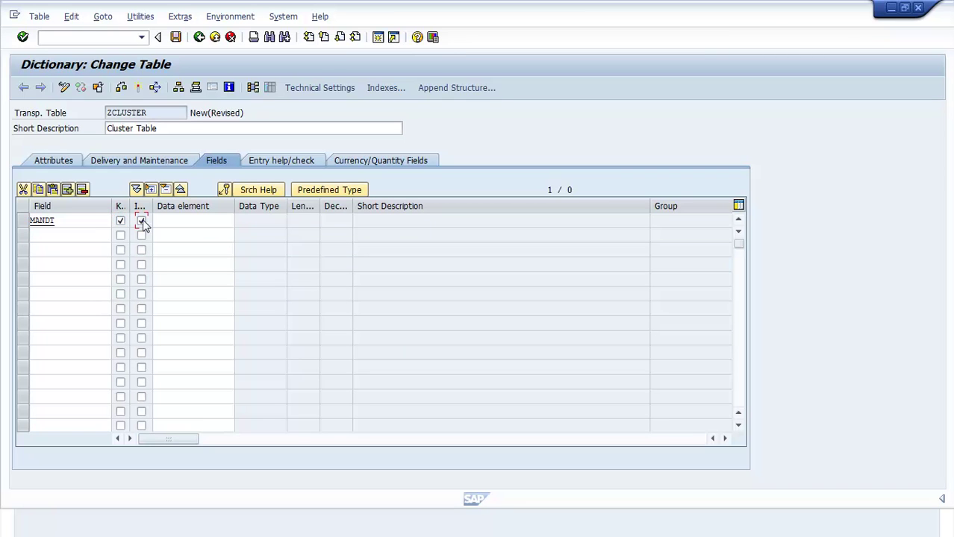
pyautogui.click(226, 222)
pyautogui.write('MANDT')
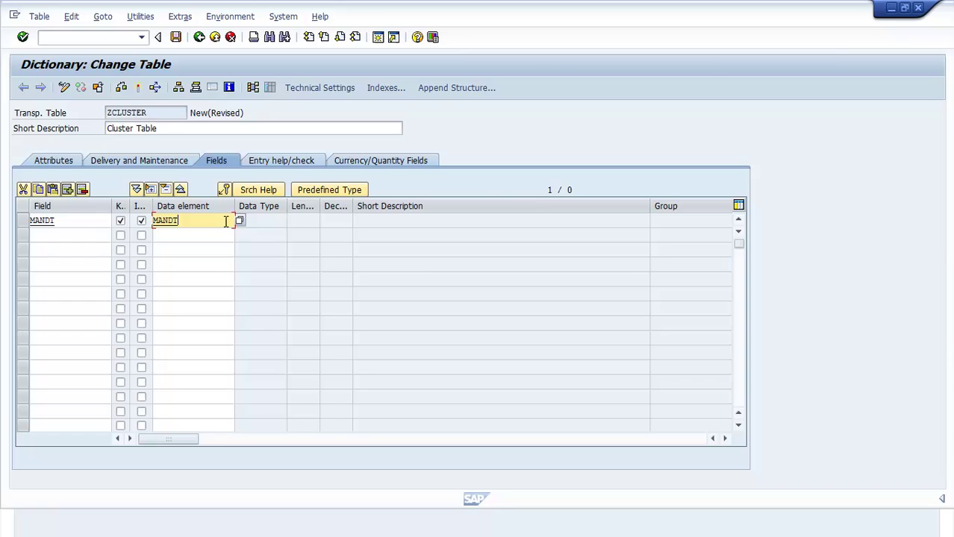
pyautogui.press('Return')
# - Add the field MATNR below MANDT as a key field with initial values and data element MATNR
pyautogui.click(104, 236)
pyautogui.write('MATNR')
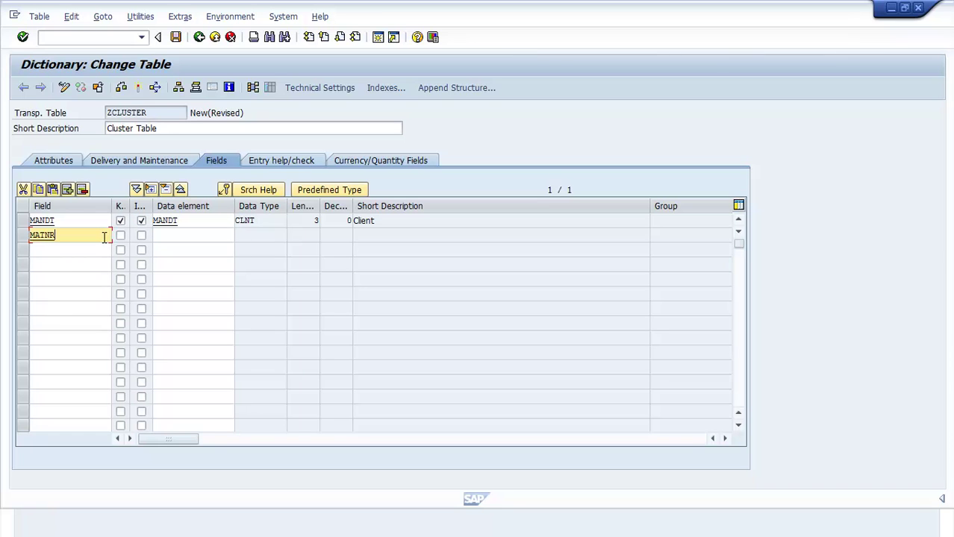
pyautogui.click(120, 236)
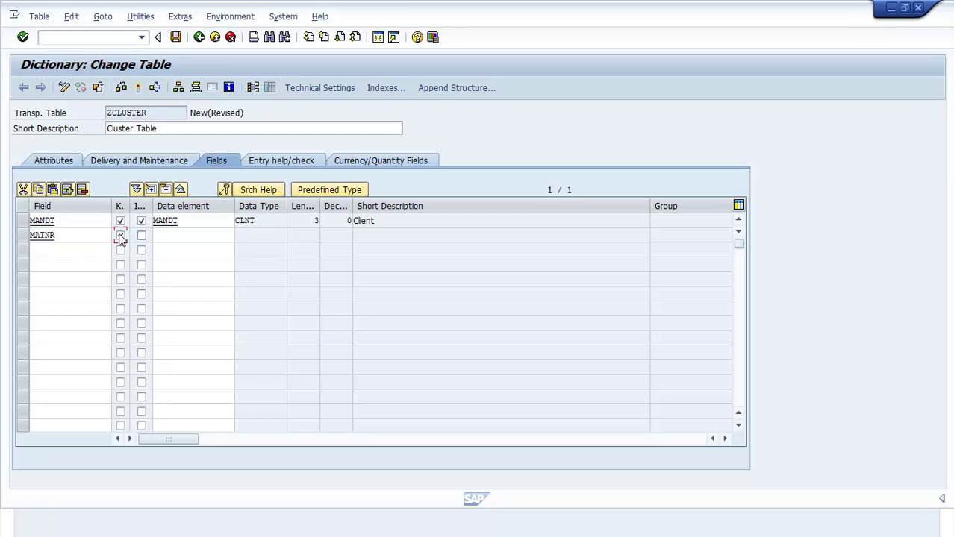
pyautogui.click(141, 235)
pyautogui.click(222, 238)
pyautogui.write('MATNR')
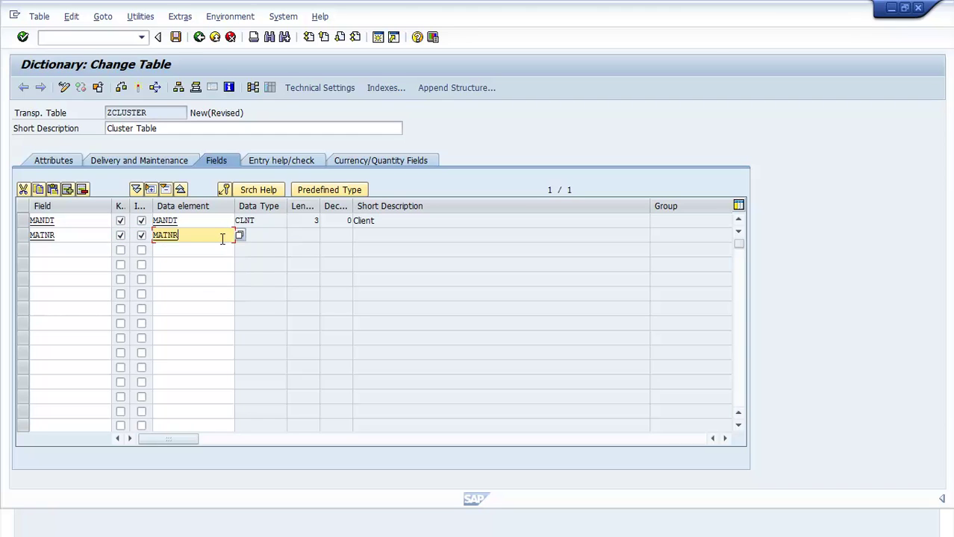
pyautogui.press('Return')
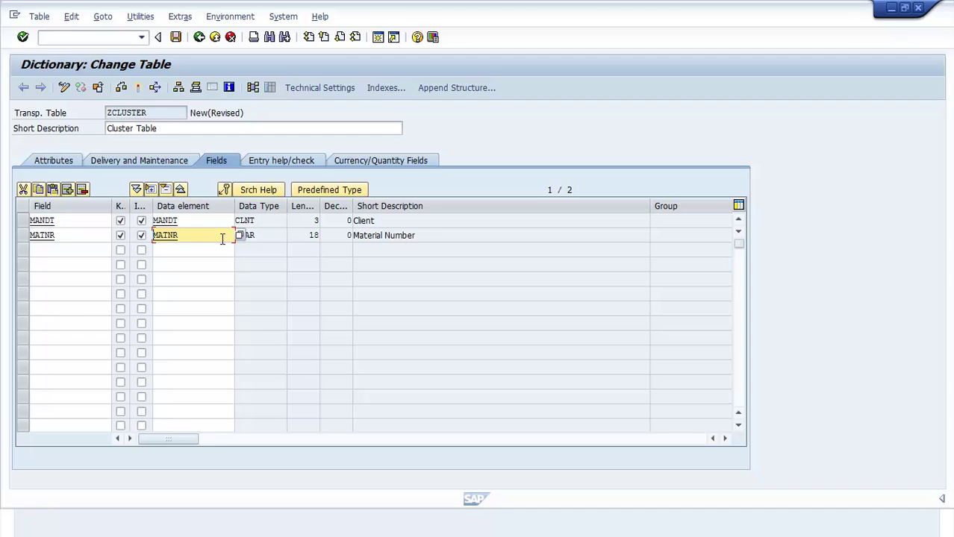
# - Add the non-key field MAKTX below MATNR with data element MAKTX
pyautogui.click(104, 249)
pyautogui.write('MAK')
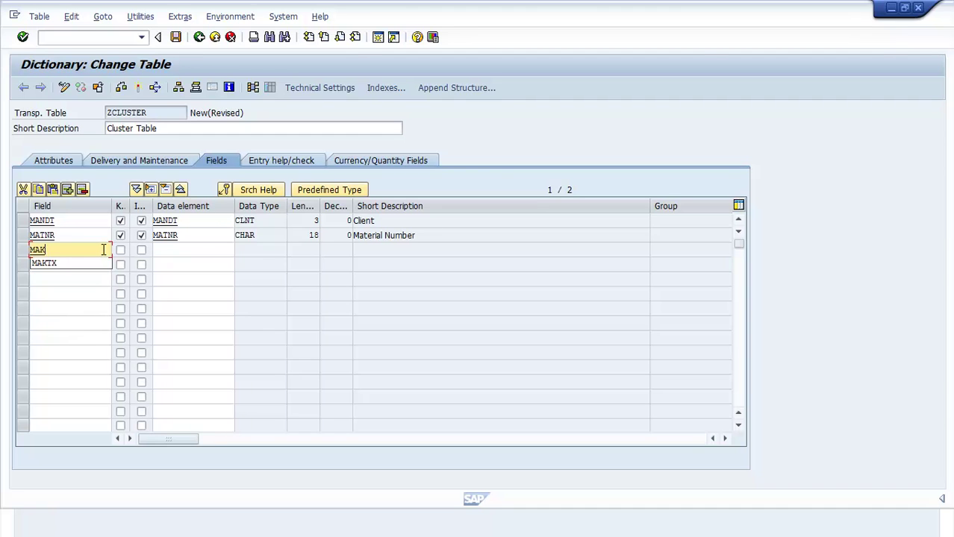
pyautogui.write('TX')
pyautogui.click(224, 248)
pyautogui.write('MAKTX')
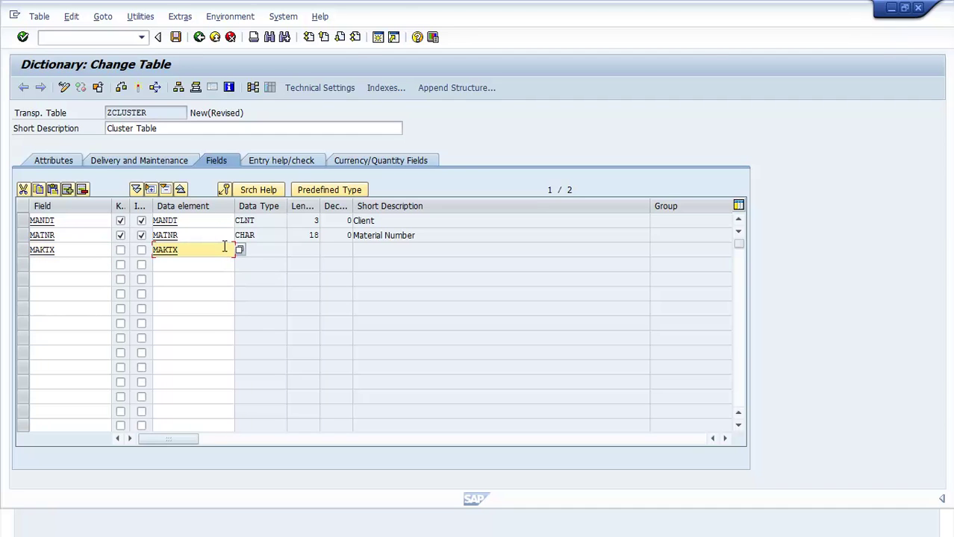
pyautogui.press('Return')
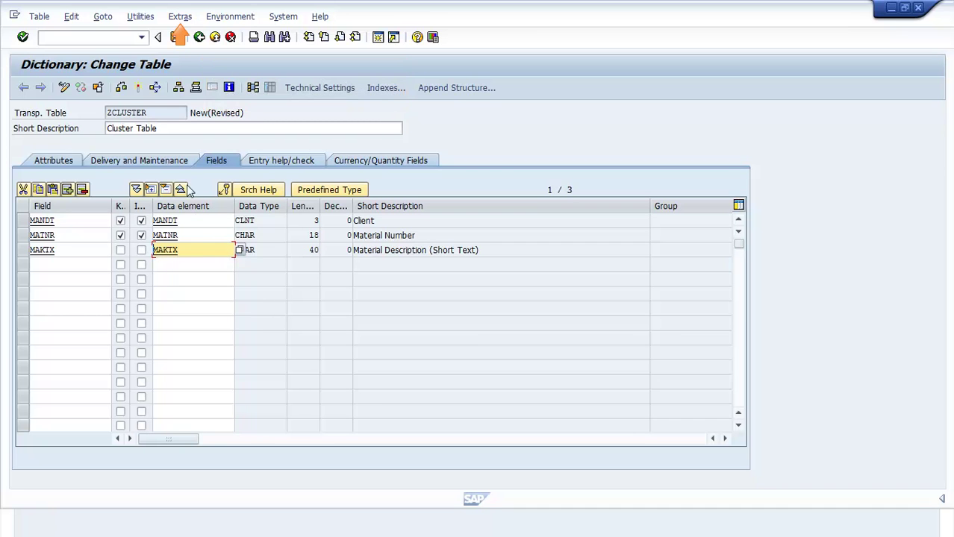
# - Change the table category of ZCLUSTER to cluster table
pyautogui.click(179, 18)
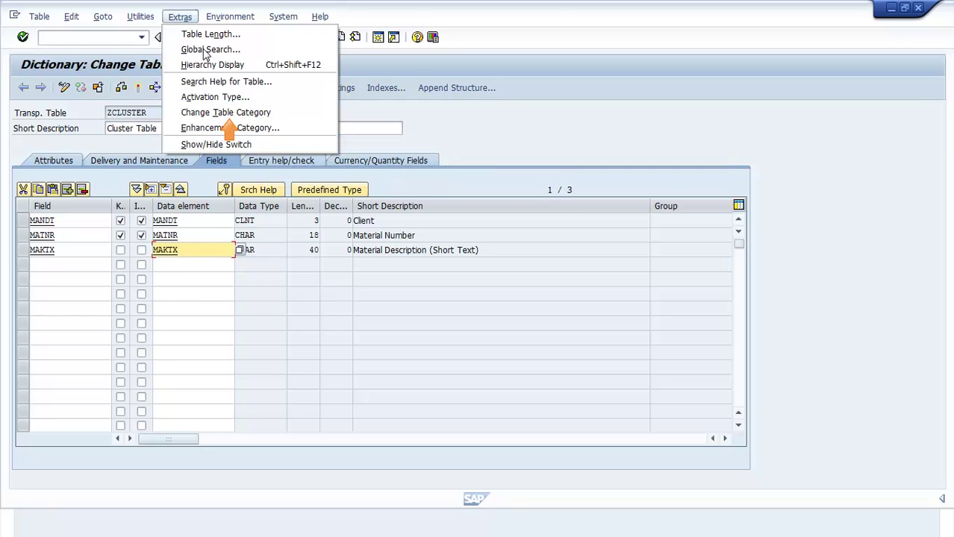
pyautogui.click(210, 112)
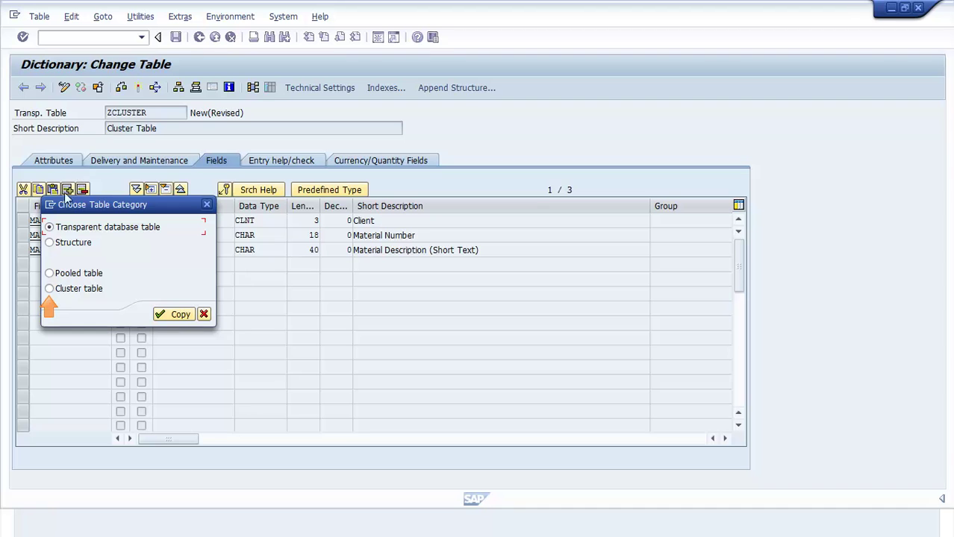
pyautogui.click(50, 289)
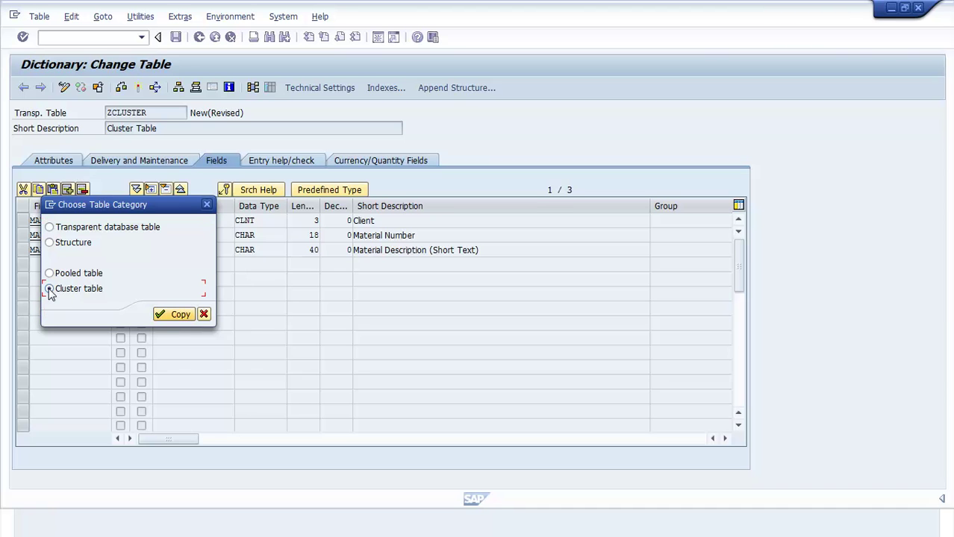
pyautogui.click(173, 316)
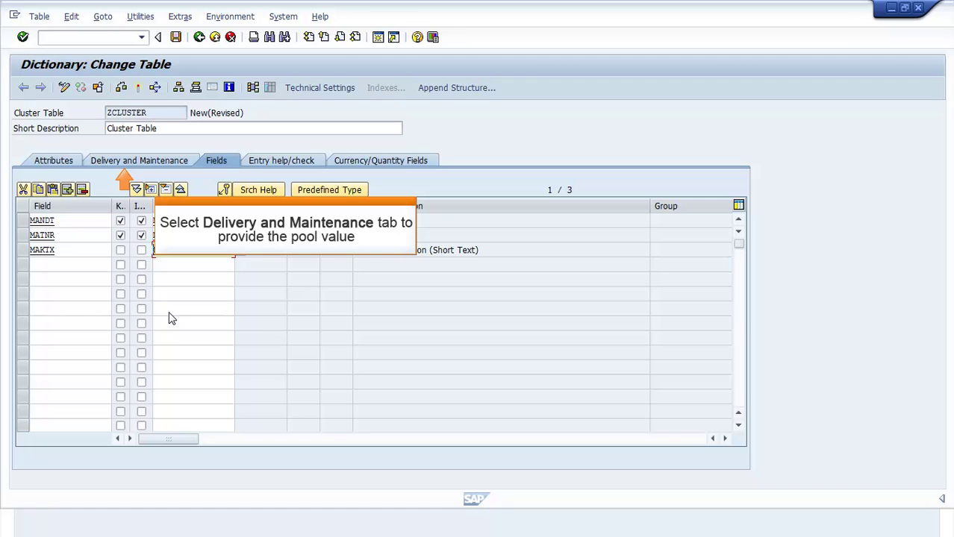
# - Assign the table to pool/cluster ZTCLUS and save it as a local object
pyautogui.click(163, 162)
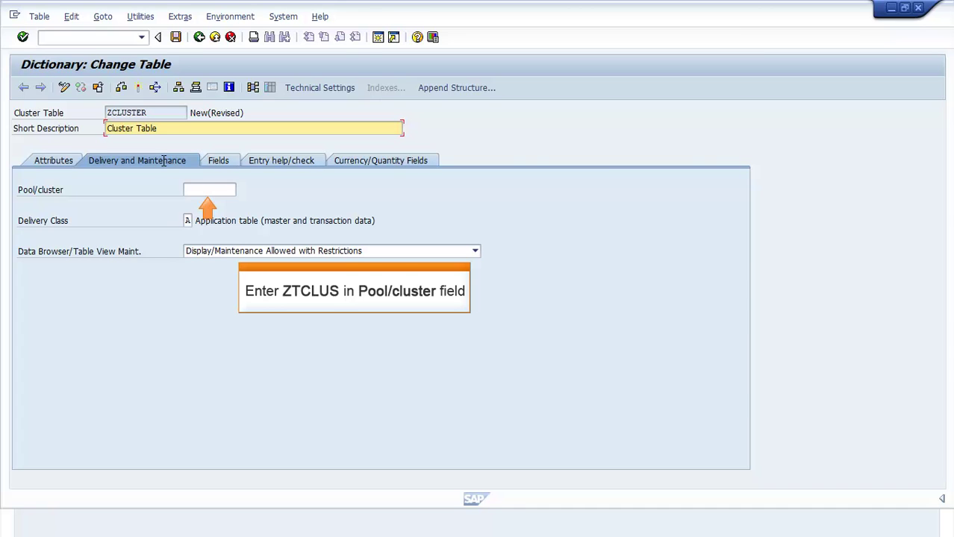
pyautogui.click(226, 190)
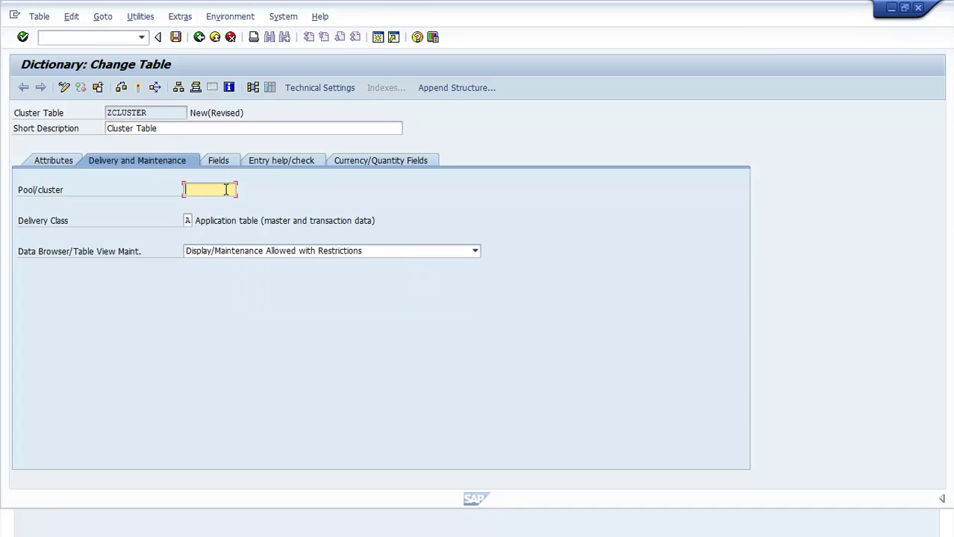
pyautogui.write('ZTCLUS')
pyautogui.click(174, 37)
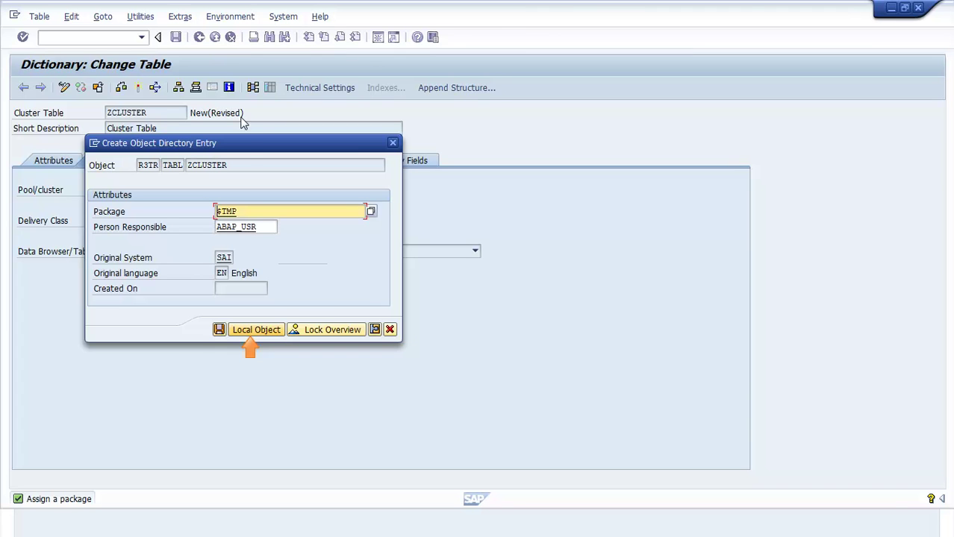
pyautogui.click(256, 329)
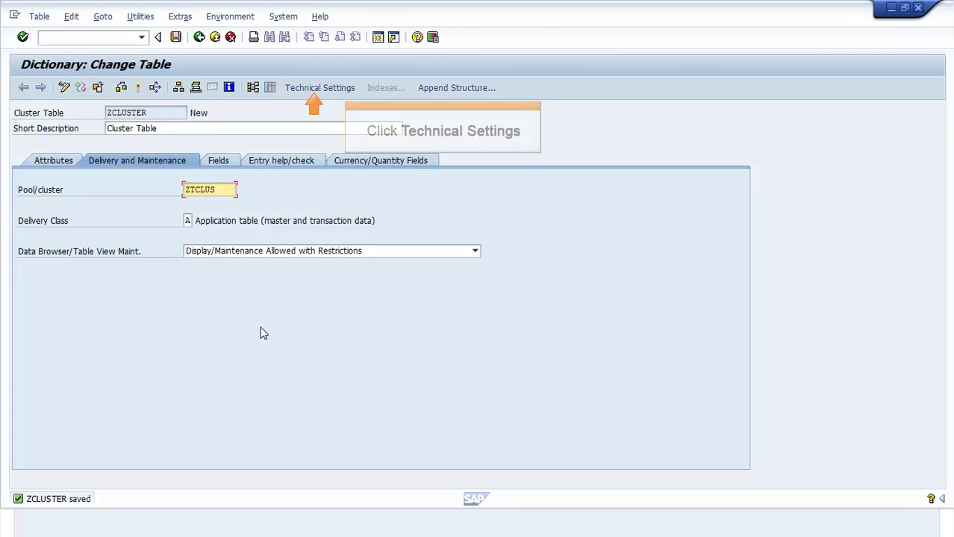
# - Set the table's technical settings to data class APPL0 and size category 1, and save them
pyautogui.click(333, 88)
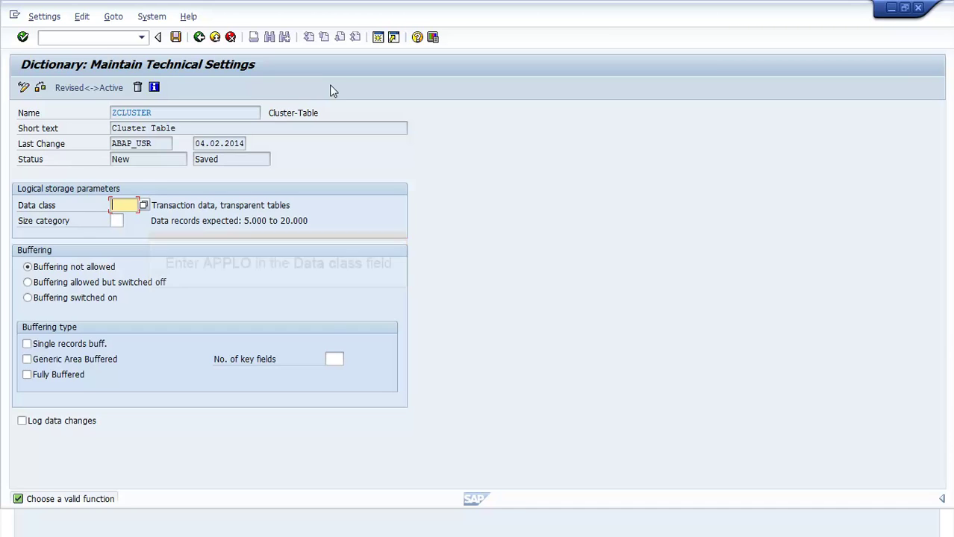
pyautogui.write('APPL0')
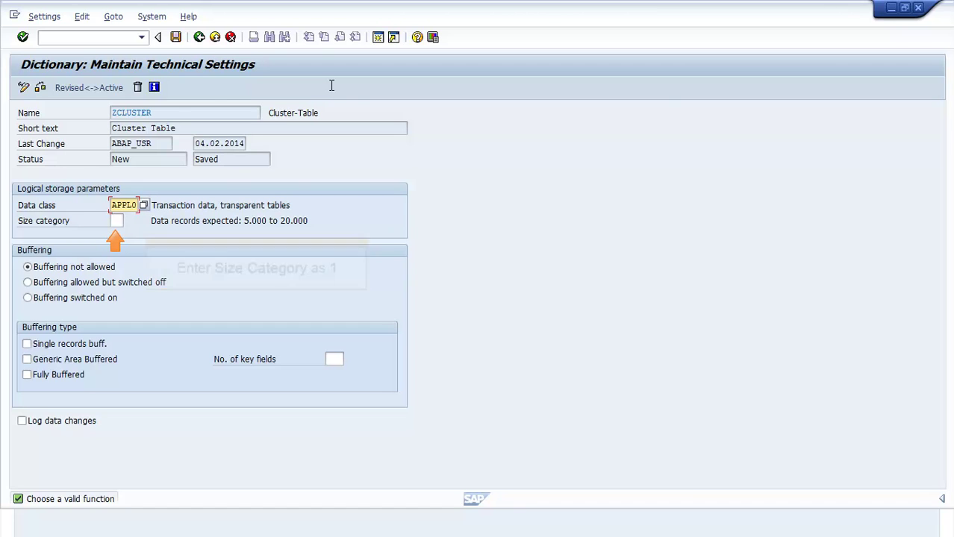
pyautogui.click(117, 221)
pyautogui.write('1')
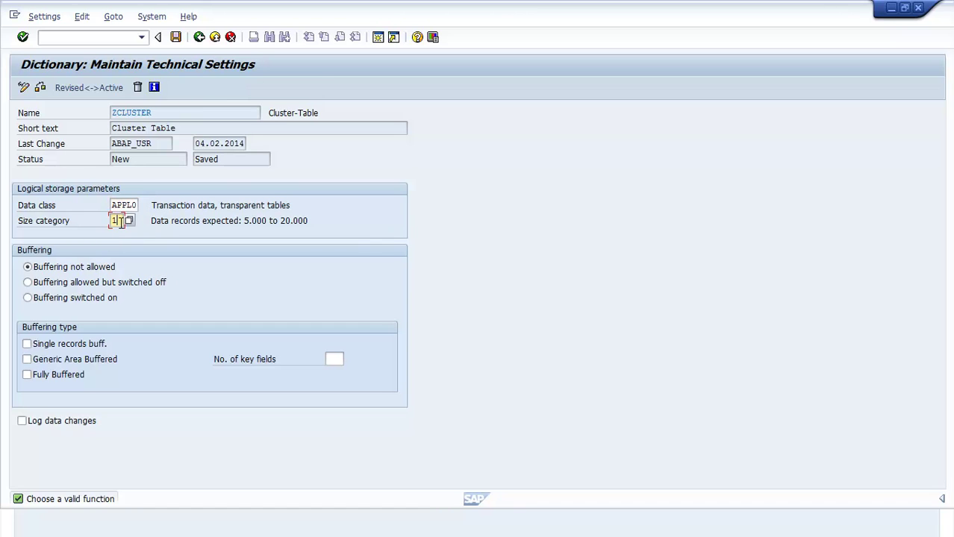
pyautogui.click(176, 38)
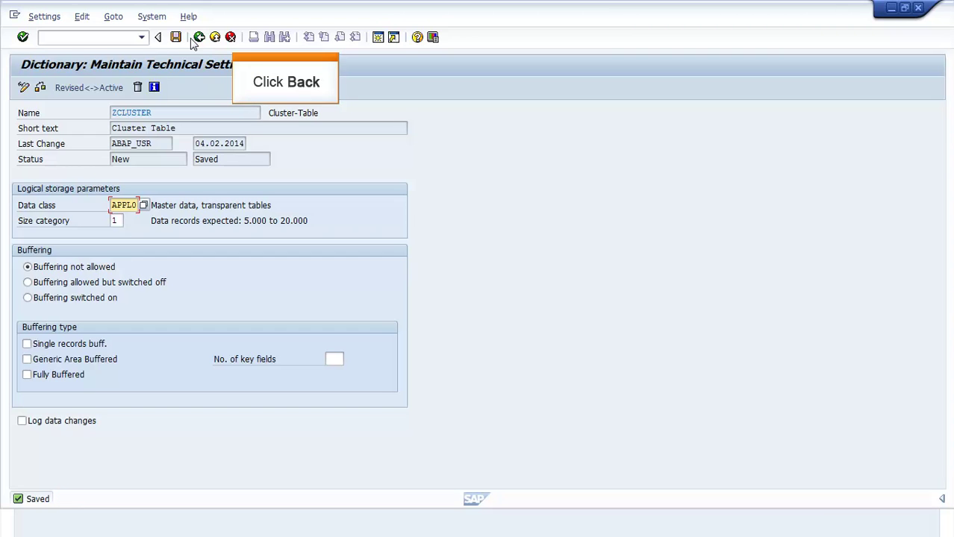
# - Return to the definition of table ZCLUSTER and activate the table
pyautogui.click(199, 40)
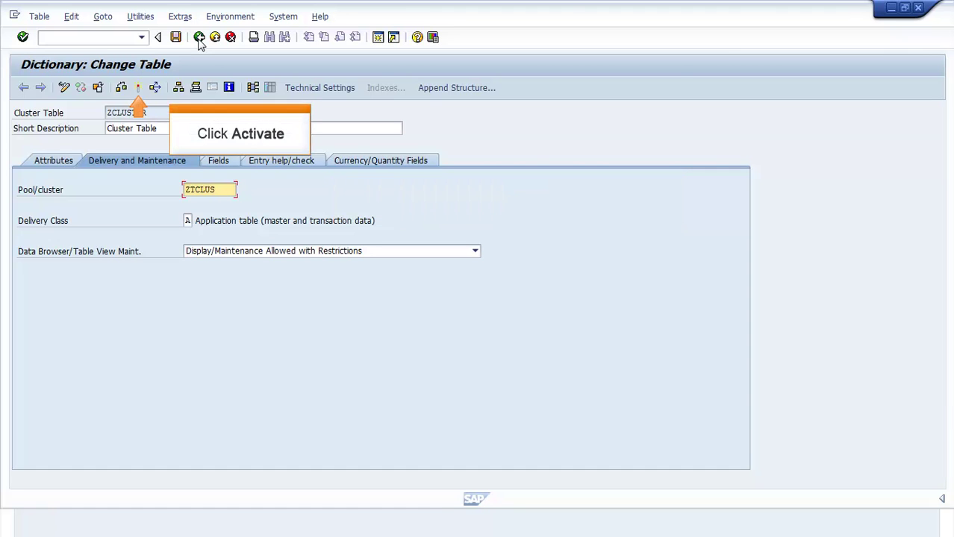
pyautogui.click(138, 88)
pyautogui.click(137, 88)
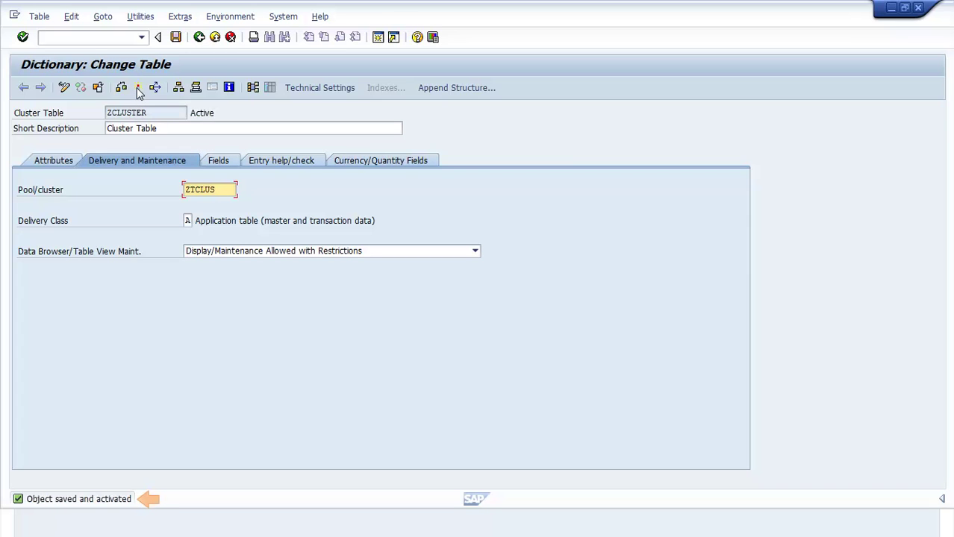